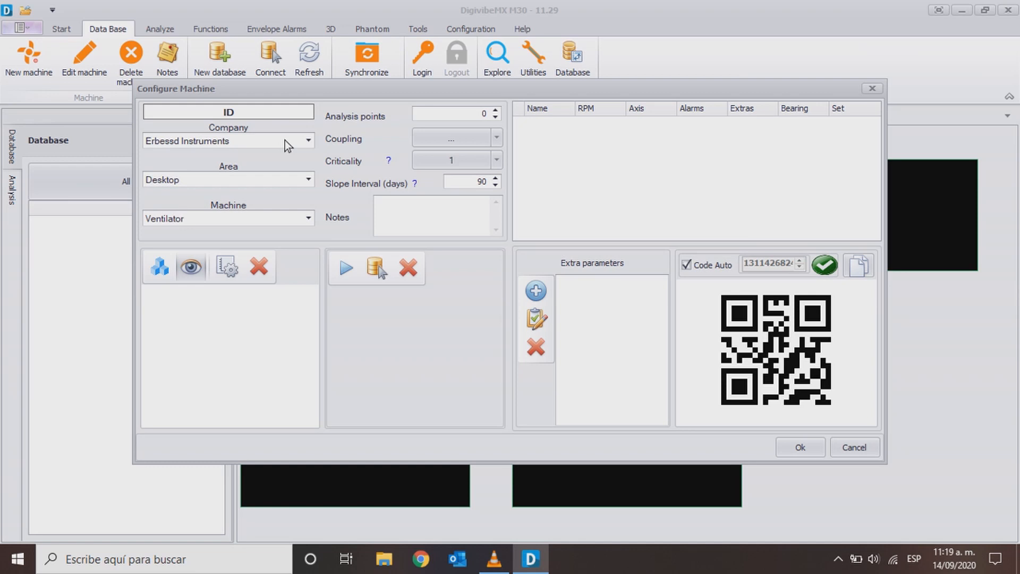
- Add one analysis point named Anemometer with RPM 1, 101 and set the machine's coupling to Direct
left_click(495, 112)
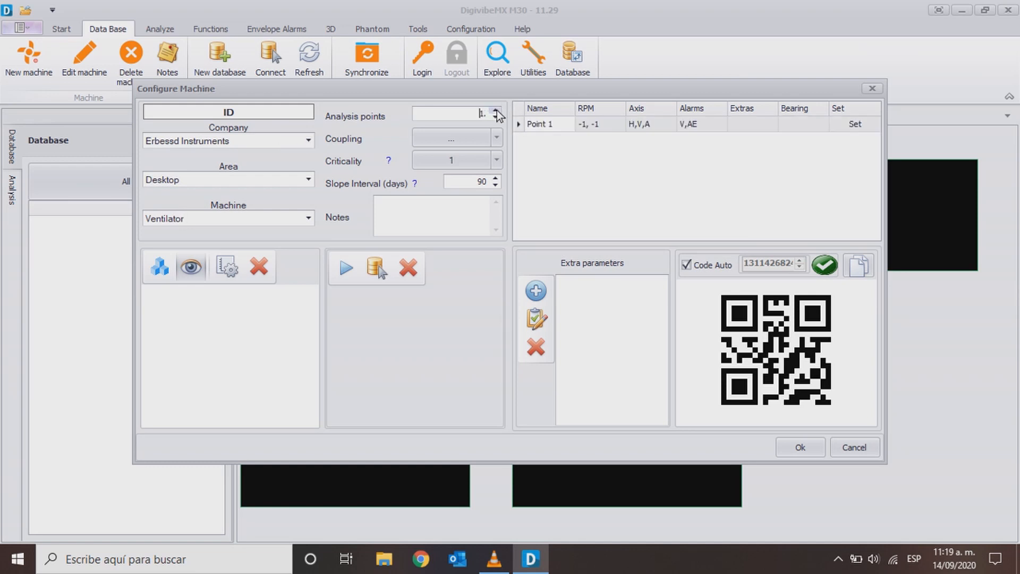
left_click(558, 123)
type("Anemomet")
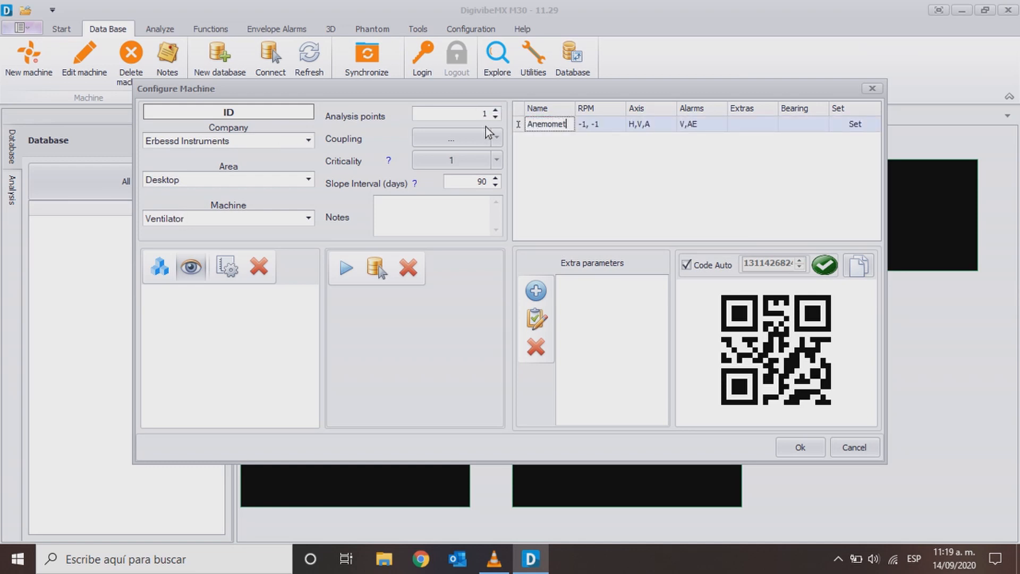
type("er")
left_click(611, 121)
type("1")
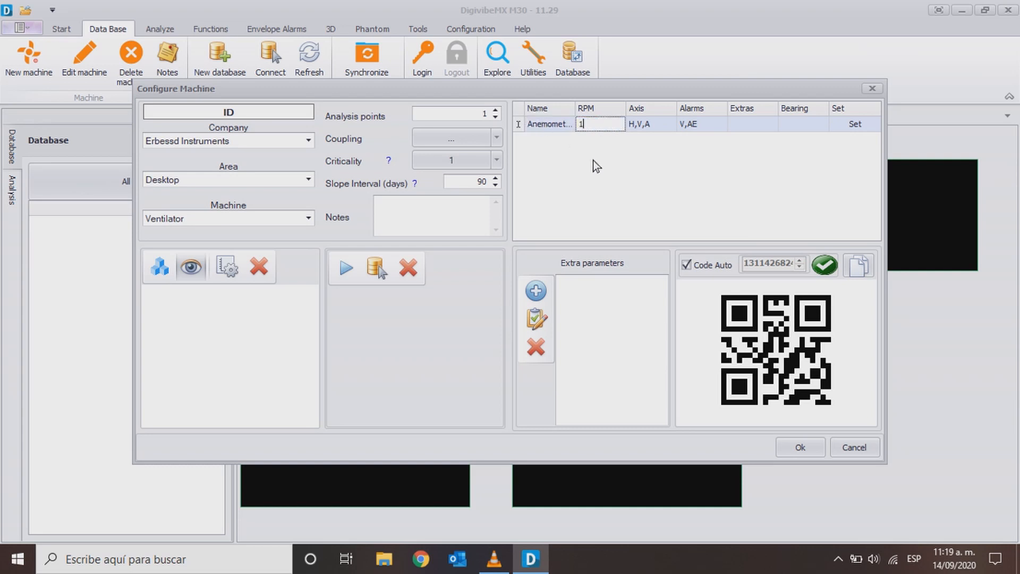
type(", 101")
left_click(492, 136)
left_click(484, 159)
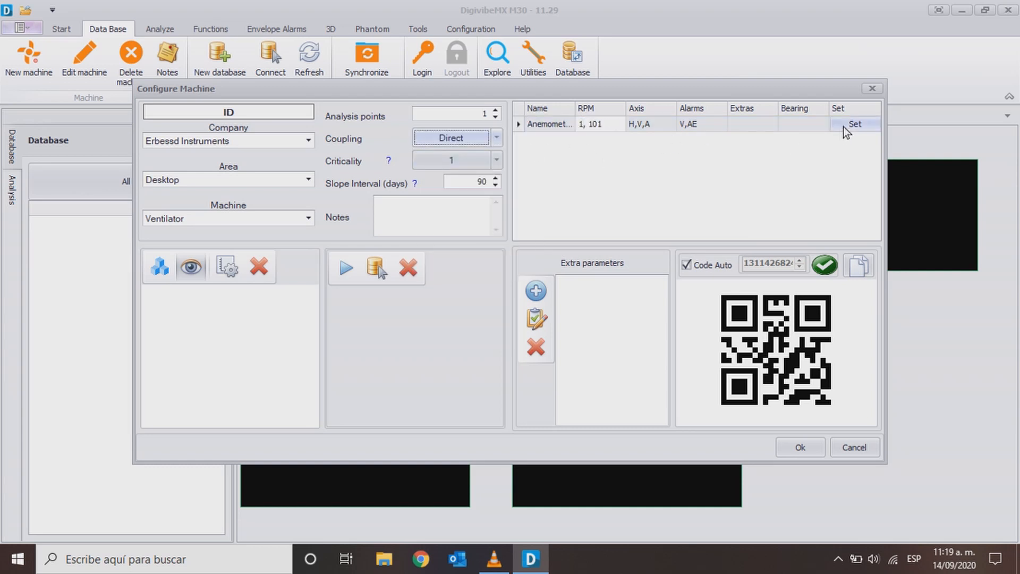
left_click(846, 131)
left_click(401, 406)
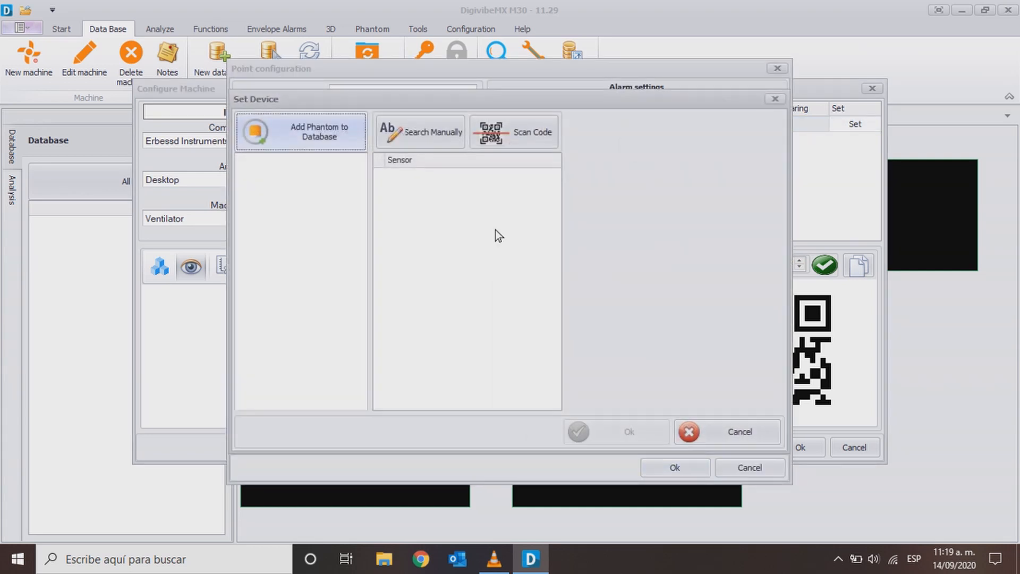
left_click(303, 139)
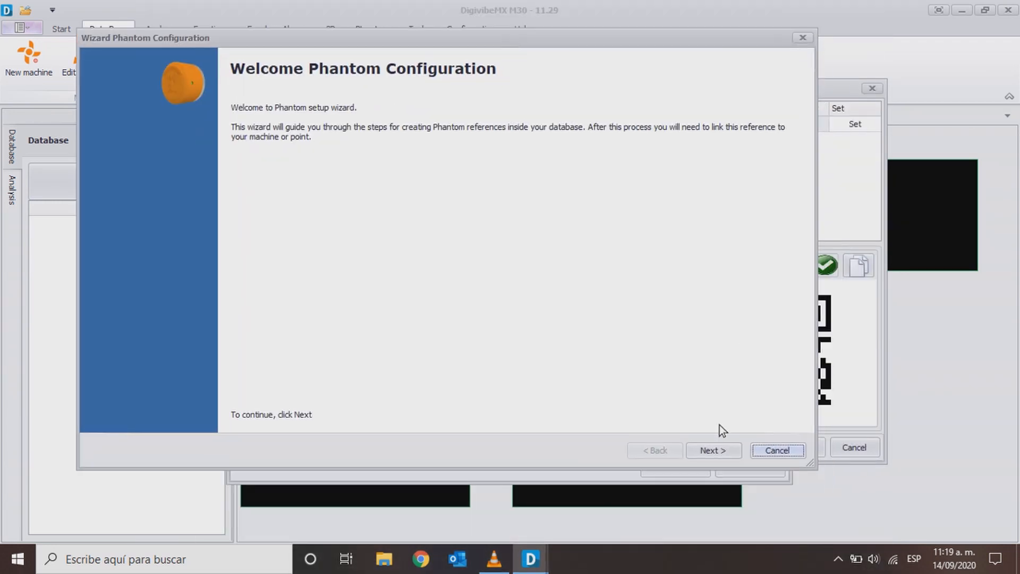
left_click(719, 450)
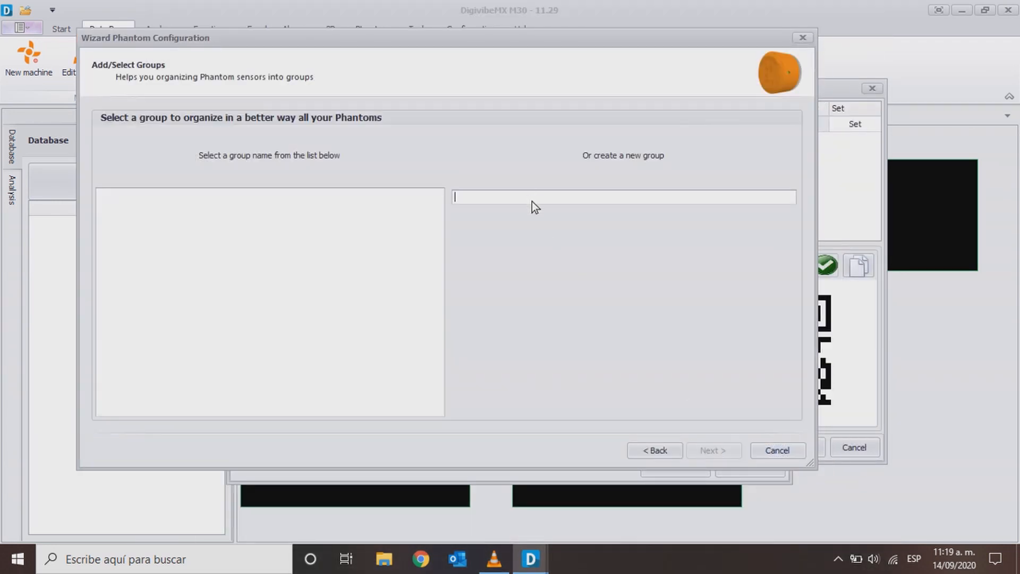
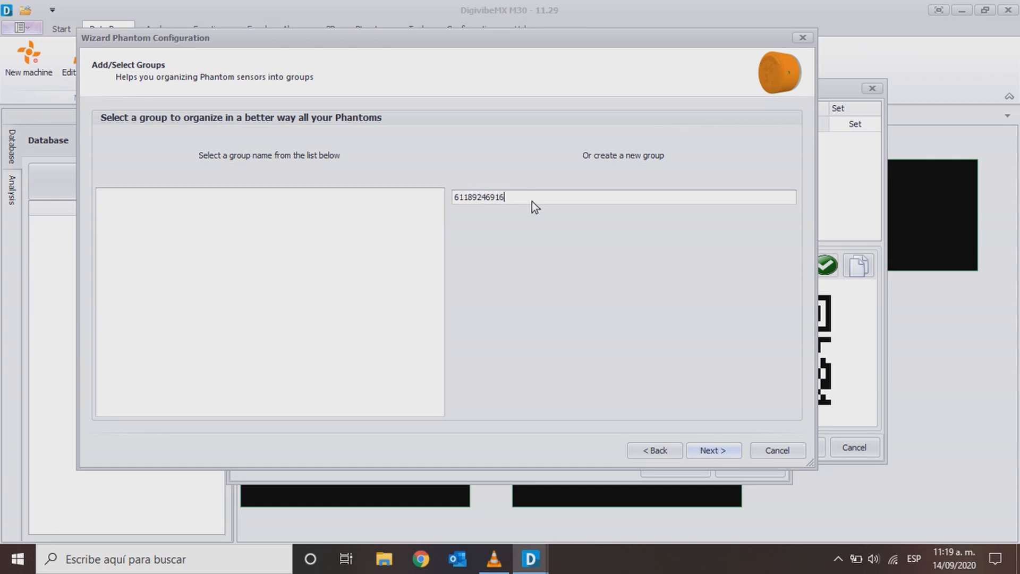
left_click(715, 449)
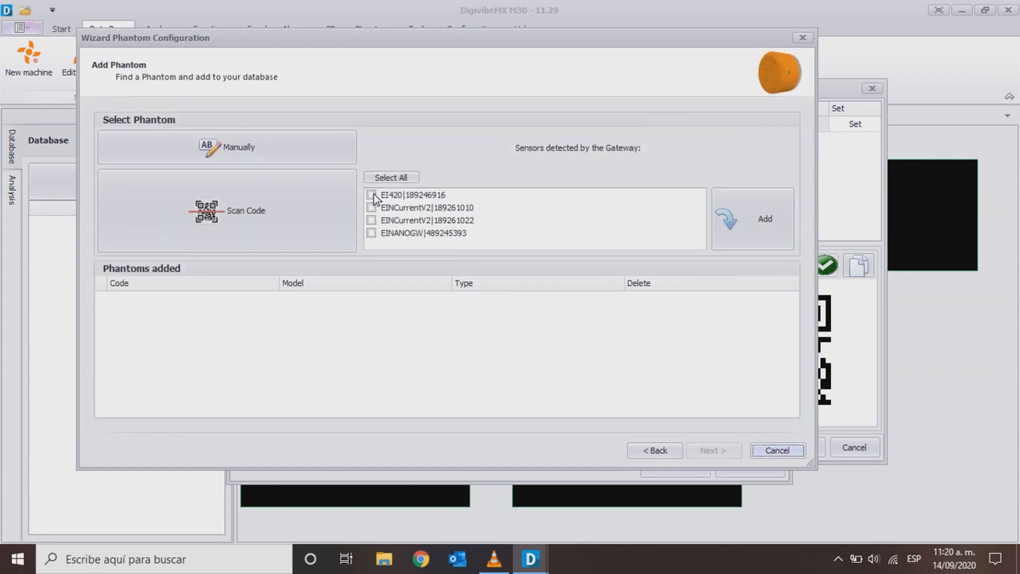
left_click(315, 149)
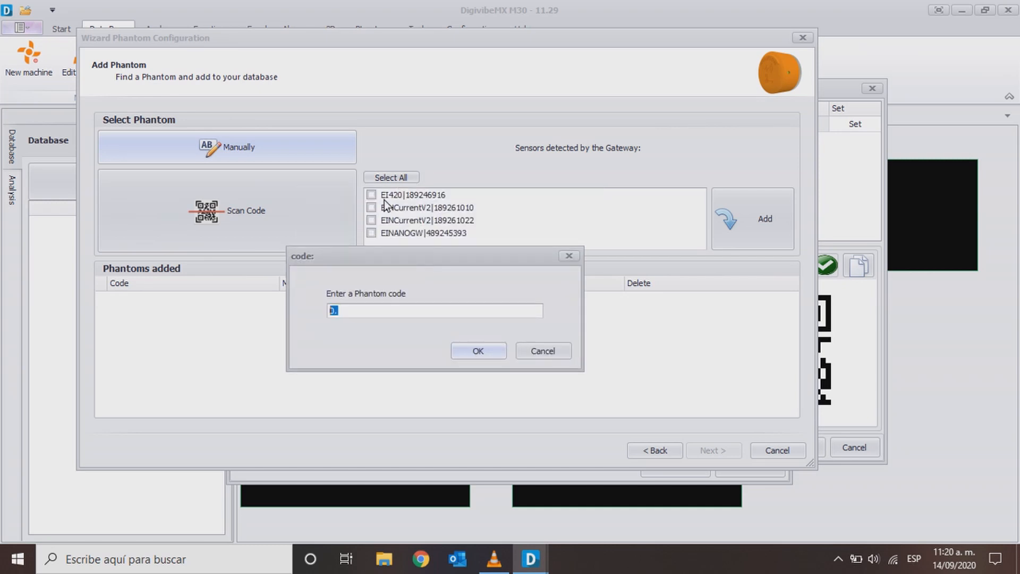
type("61189246916")
left_click(460, 355)
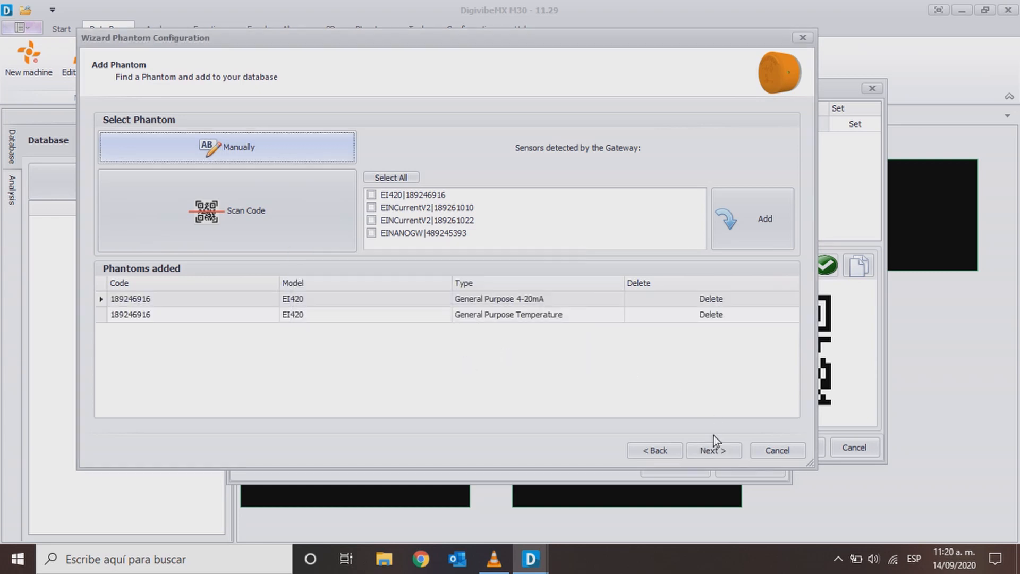
left_click(713, 451)
- Name the 4-20 mA sensor Anemometer and the temperature sensor GPTemperature, and complete the Phantom configuration
left_click(530, 198)
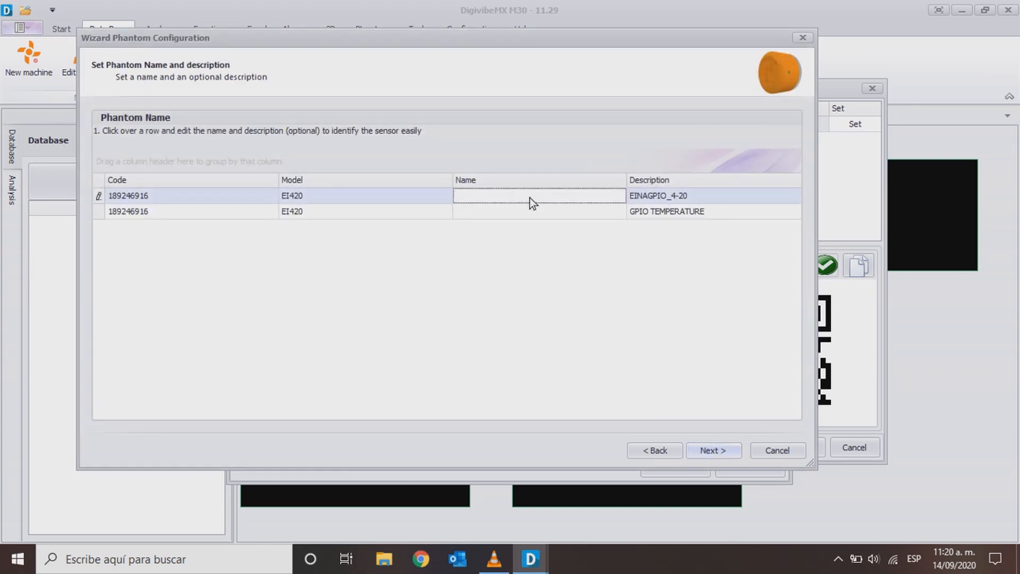
type("Anemometer")
key("Down")
type("GPTe")
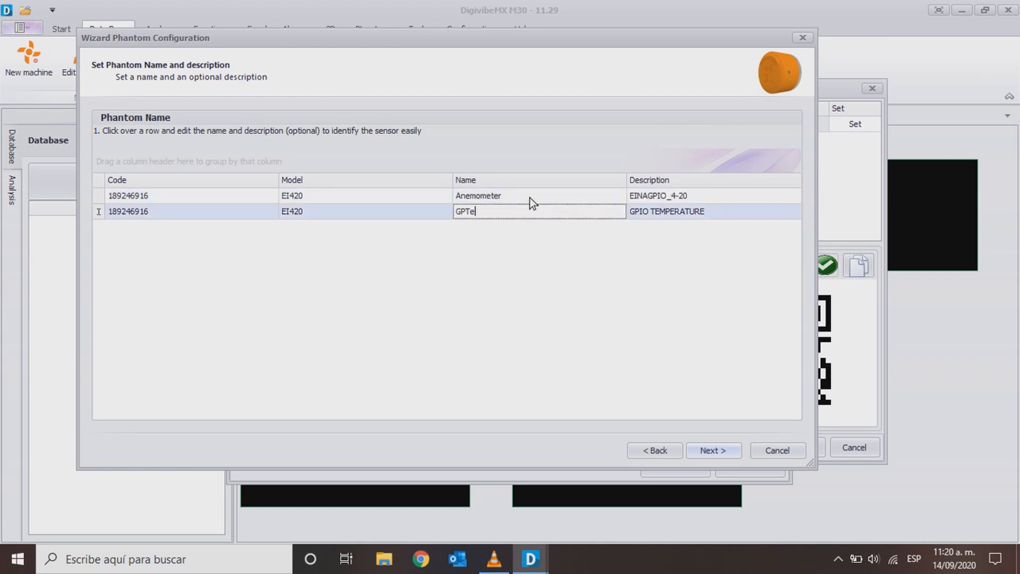
type("mperature")
left_click(709, 449)
left_click(707, 447)
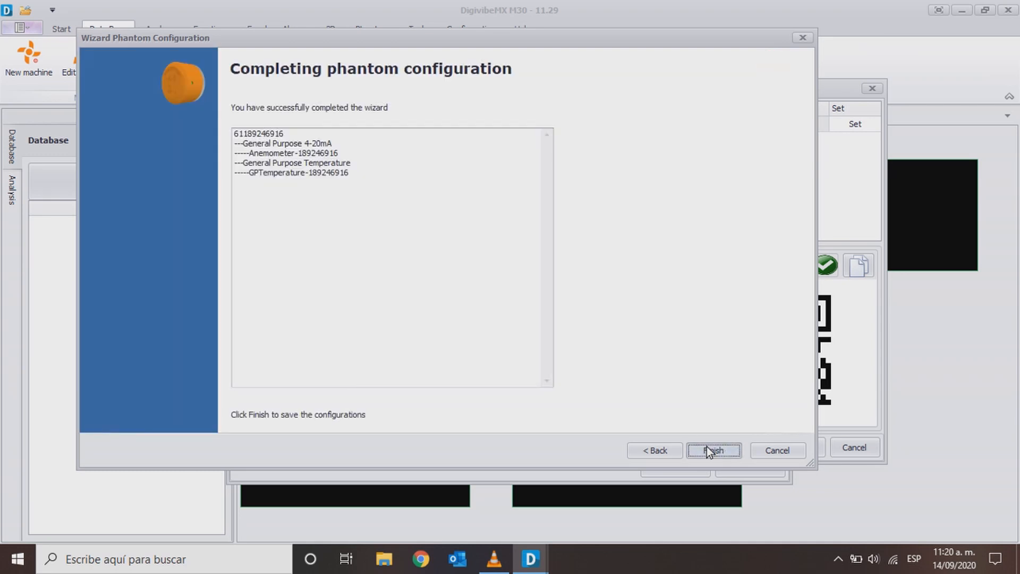
left_click(706, 446)
left_click(330, 139)
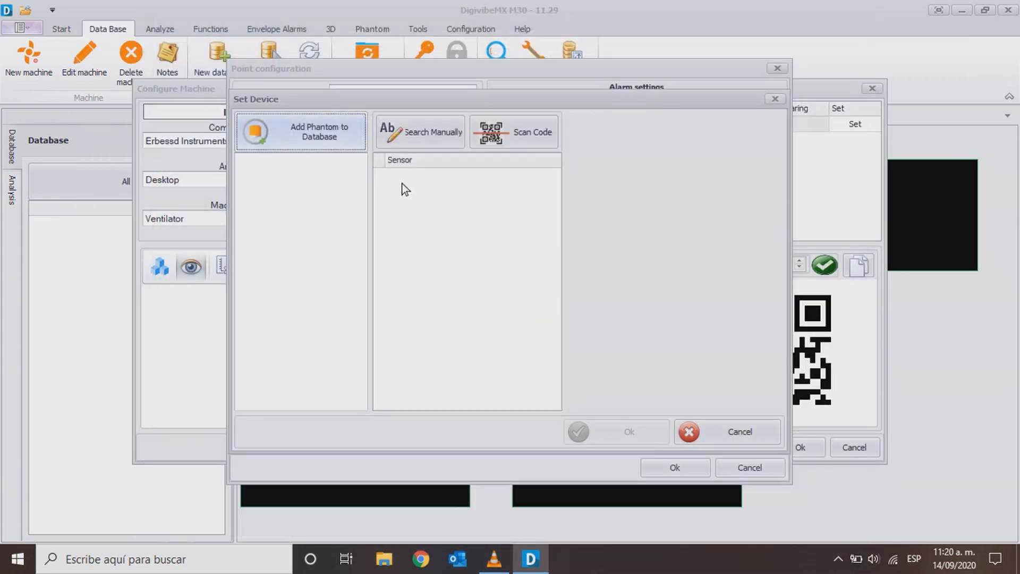
left_click(689, 431)
left_click(400, 406)
left_click(304, 160)
left_click(460, 191)
left_click(626, 217)
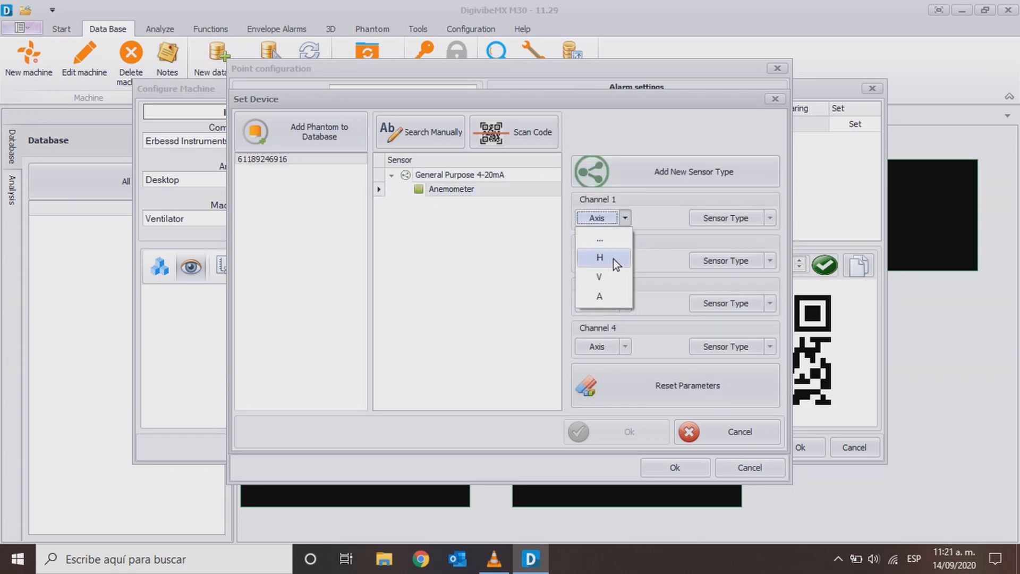
left_click(613, 258)
- Start a new GPIO sensor type and add a unit m/s with parameter "meter per second" and description "Speed"
left_click(769, 218)
left_click(655, 166)
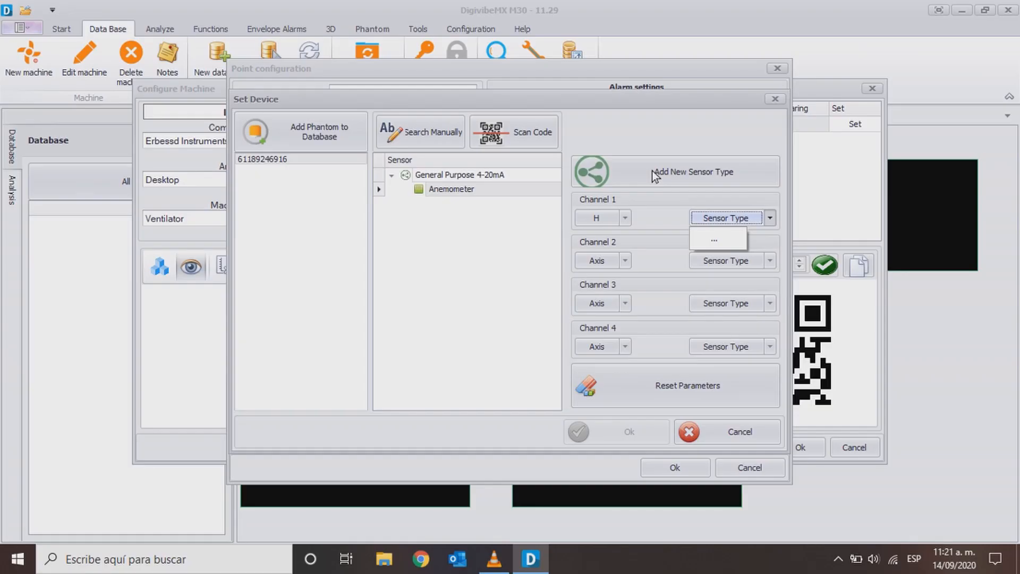
left_click(657, 168)
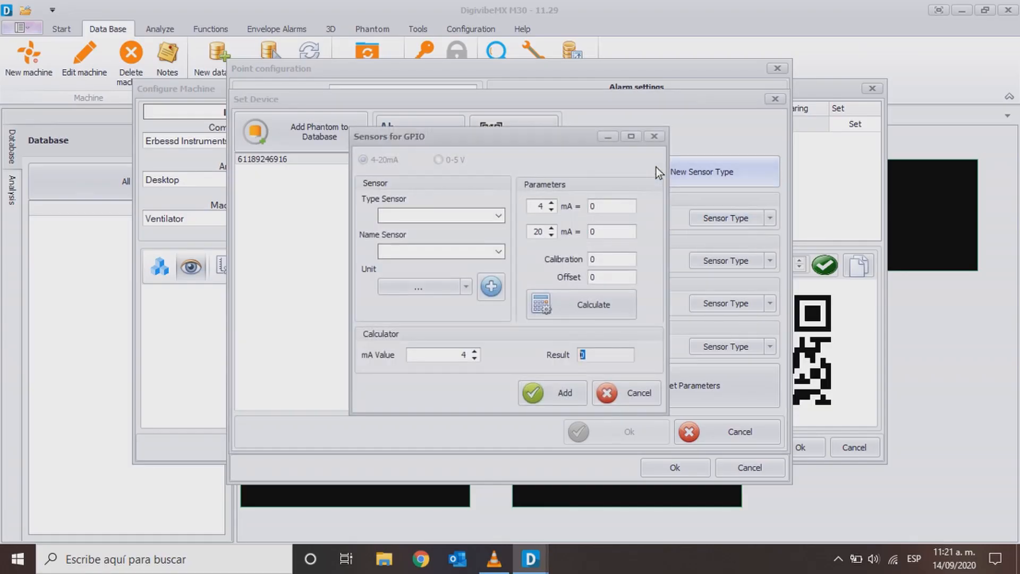
left_click(467, 291)
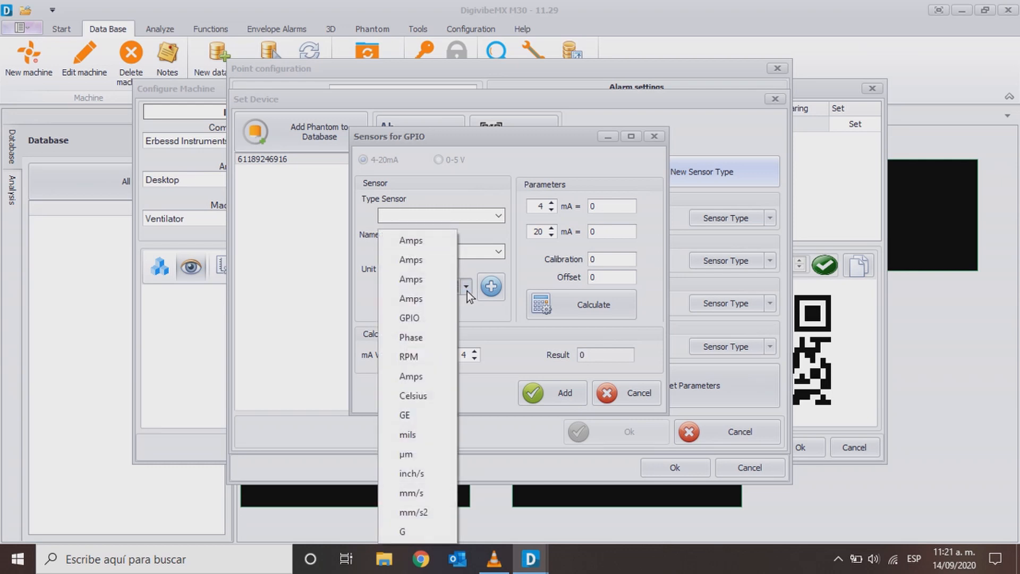
left_click(467, 291)
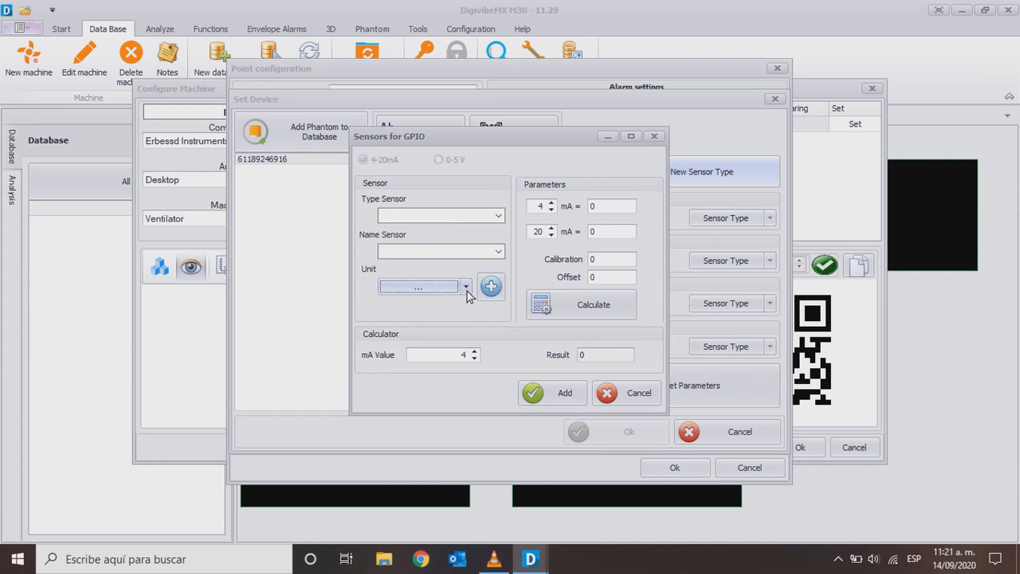
left_click(494, 287)
left_click(628, 205)
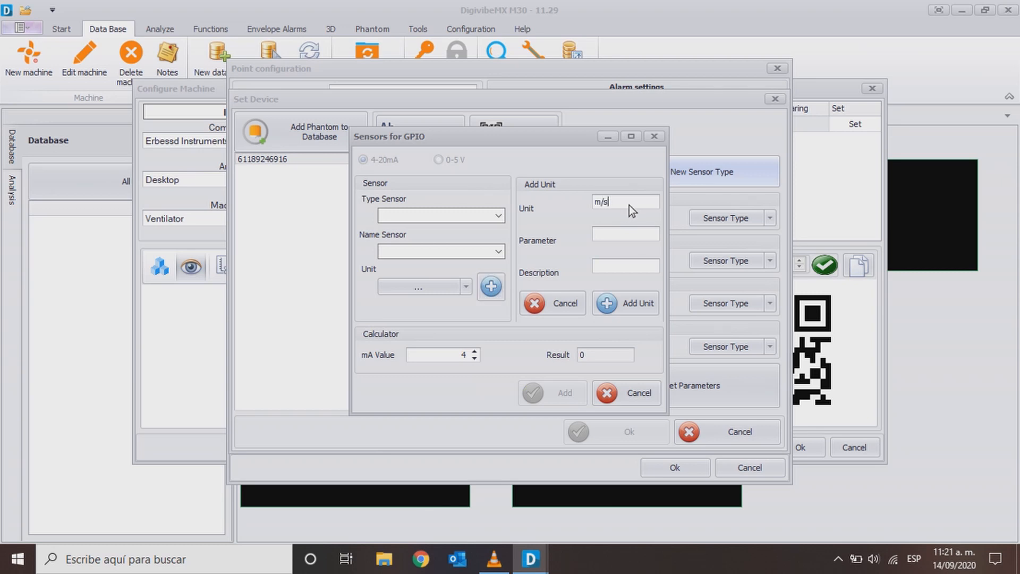
type("meter per second")
key("Tab")
type("Speed")
left_click(617, 303)
- Set the new sensor's type to Velocimeter and its name to Anemometer
left_click(499, 216)
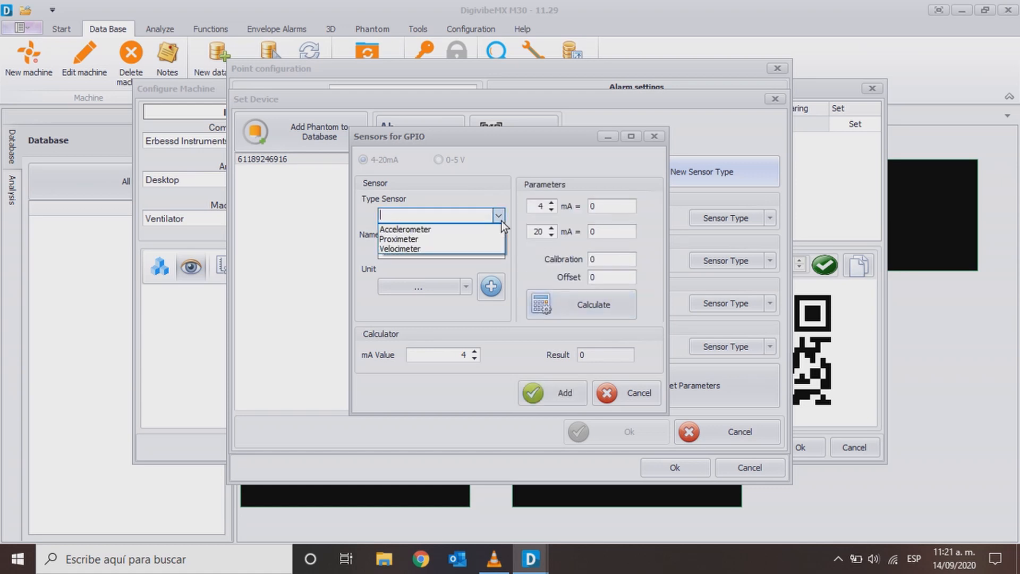
left_click(469, 248)
left_click(474, 251)
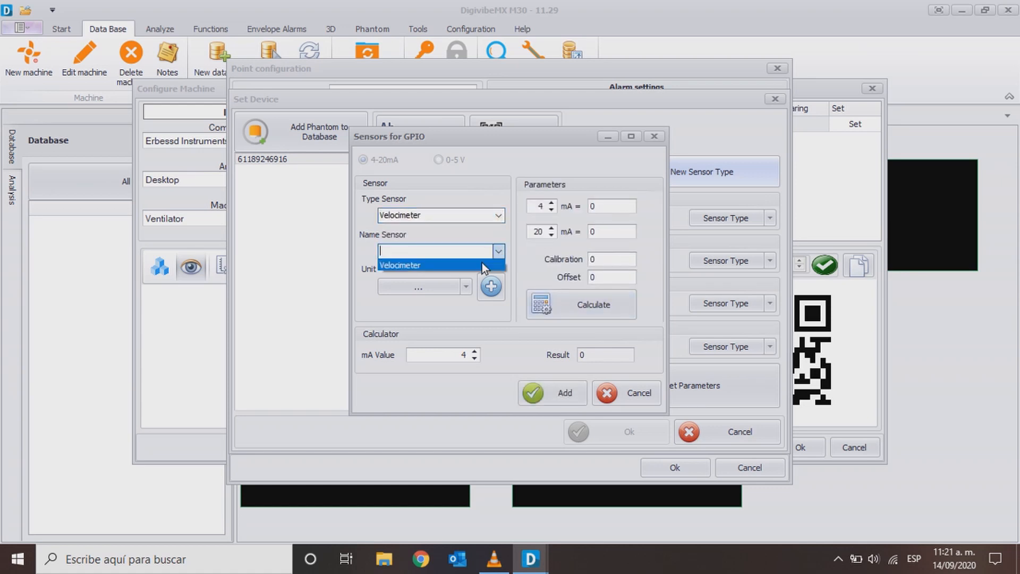
left_click(463, 252)
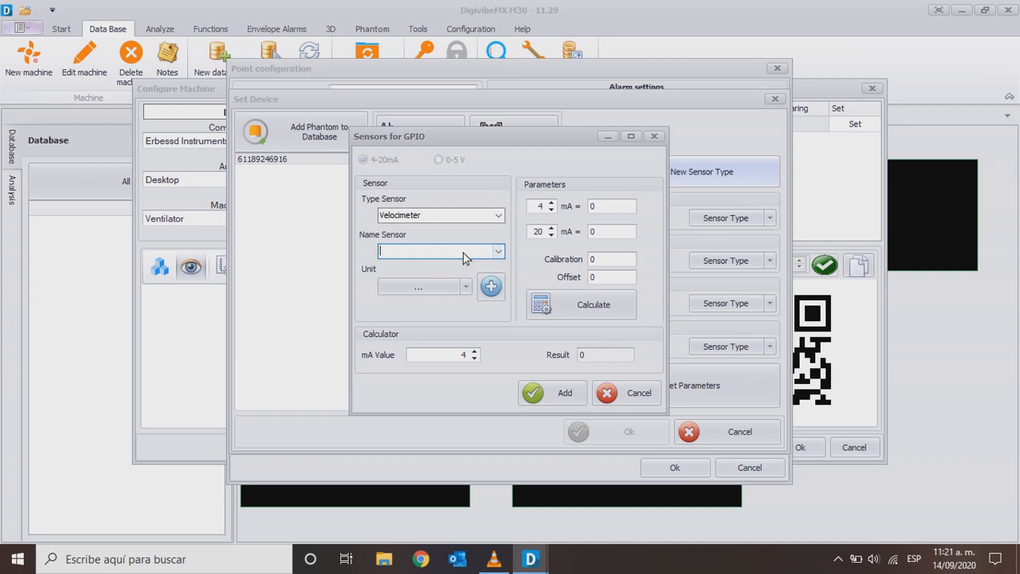
type("Anemometer")
- Map 20 mA to 30, calculate the calibration and offset, and test the conversion with 12 mA
left_click(600, 228)
type("30.")
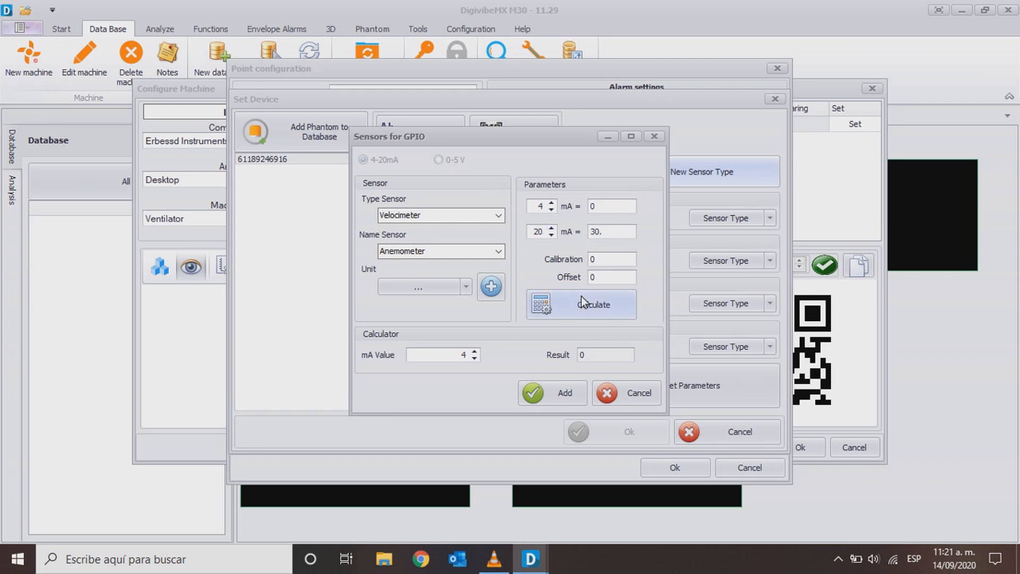
left_click(585, 302)
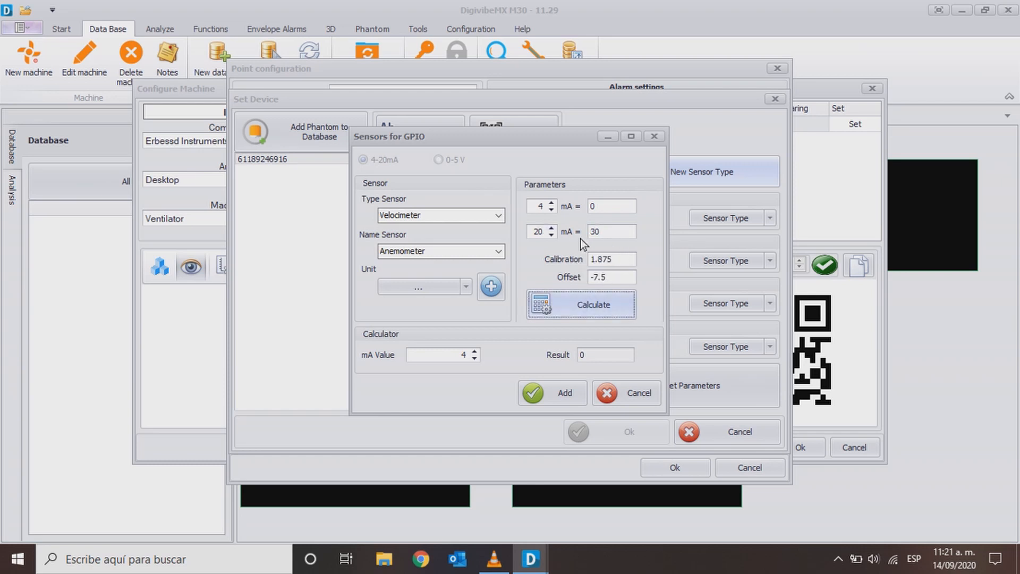
left_click(456, 356)
type("12.")
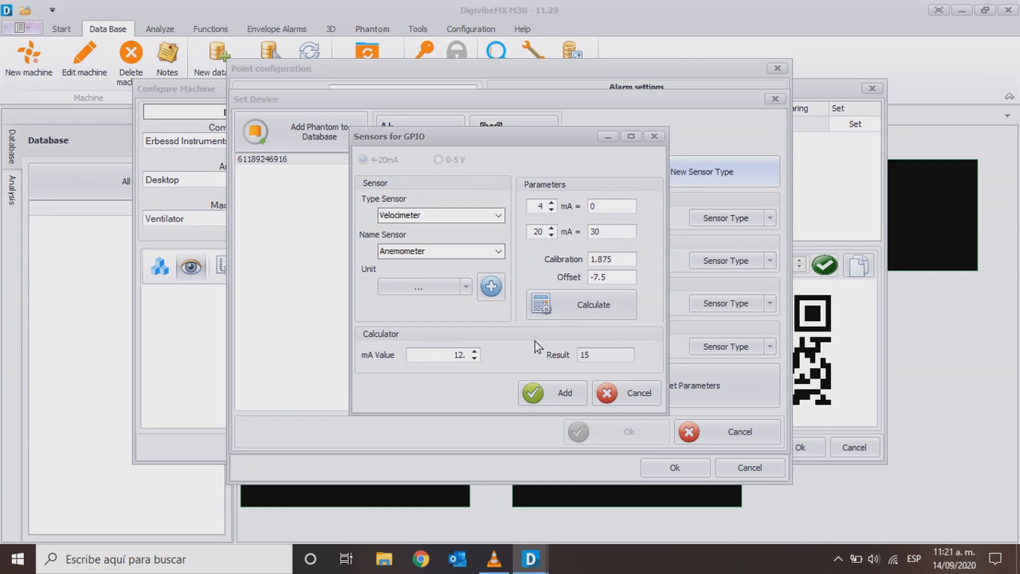
- Choose m/s as the sensor's unit and add the sensor type
left_click(550, 392)
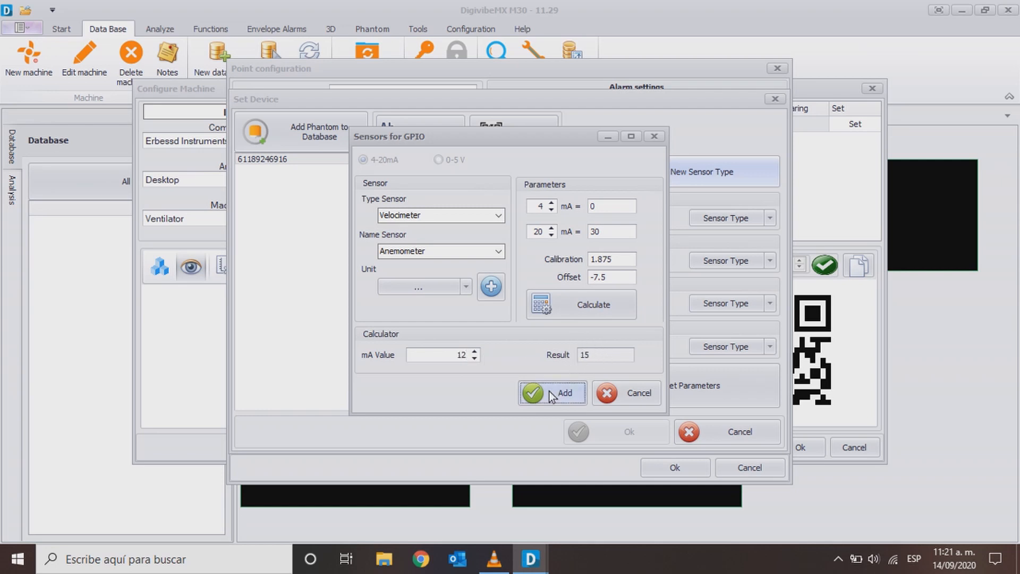
left_click(420, 286)
left_click(423, 222)
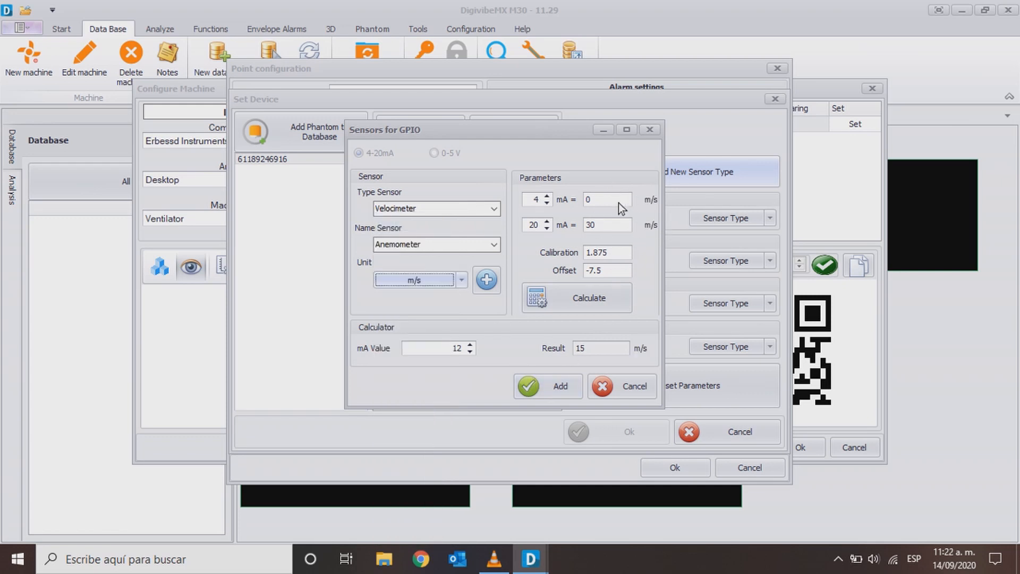
left_click(553, 390)
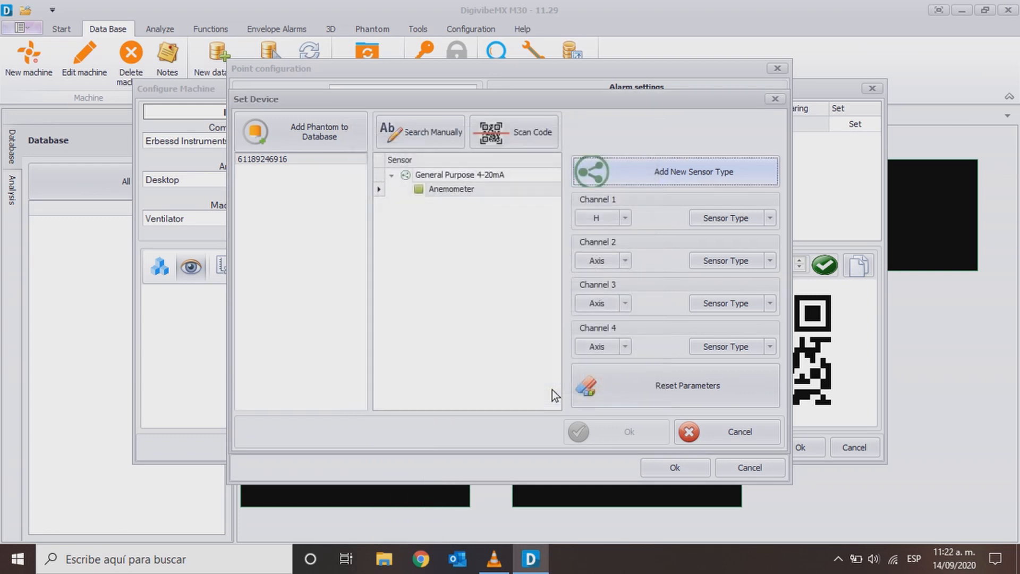
- Assign the Anemometer sensor type to channel 1 and save the device, point and machine configurations
left_click(768, 218)
left_click(754, 260)
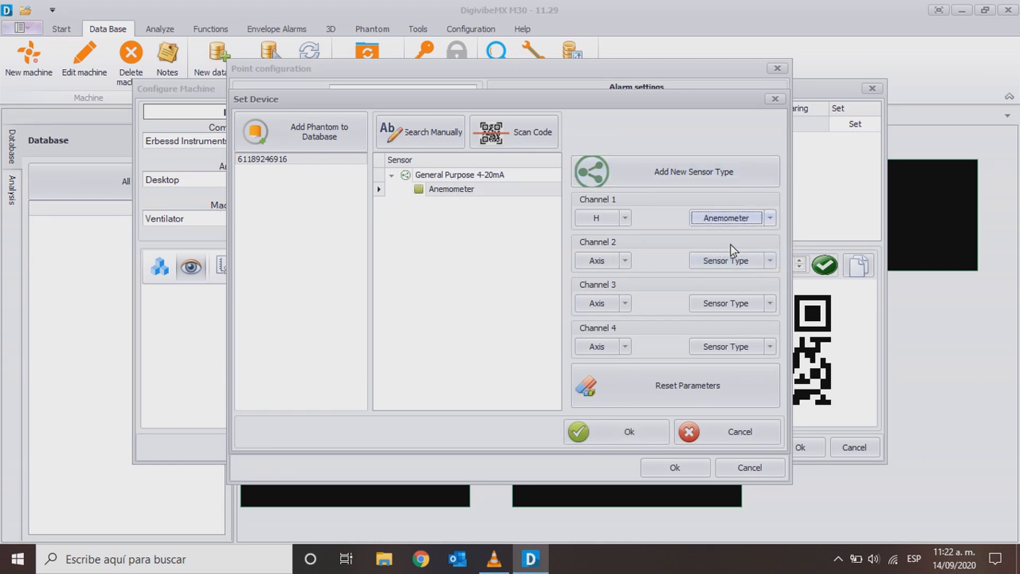
left_click(620, 433)
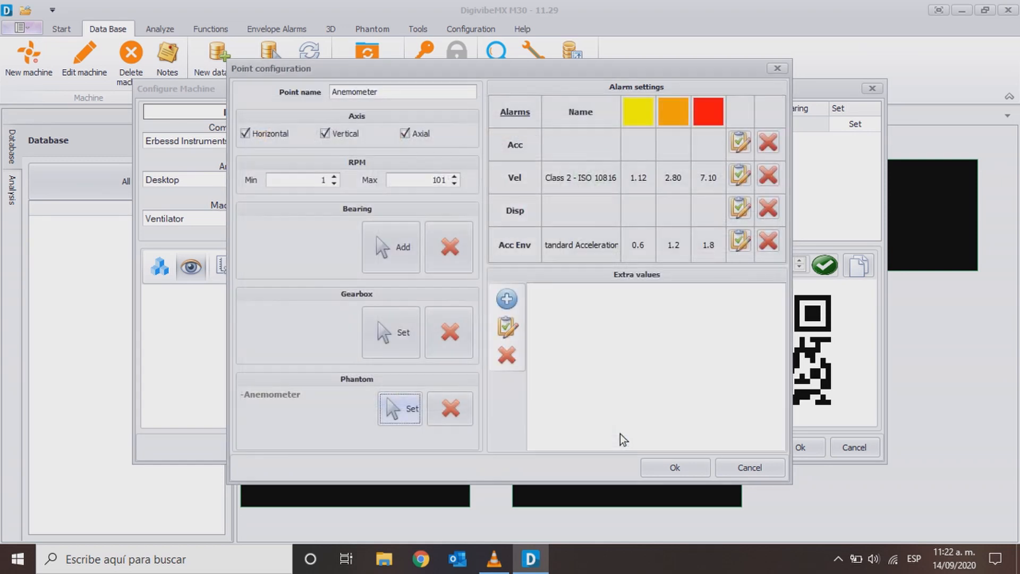
left_click(673, 468)
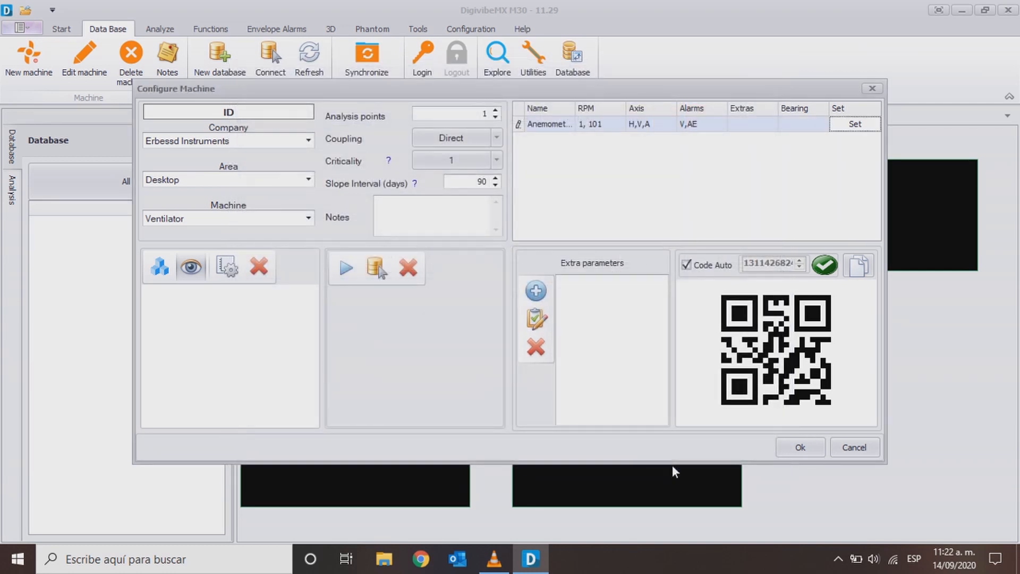
left_click(788, 448)
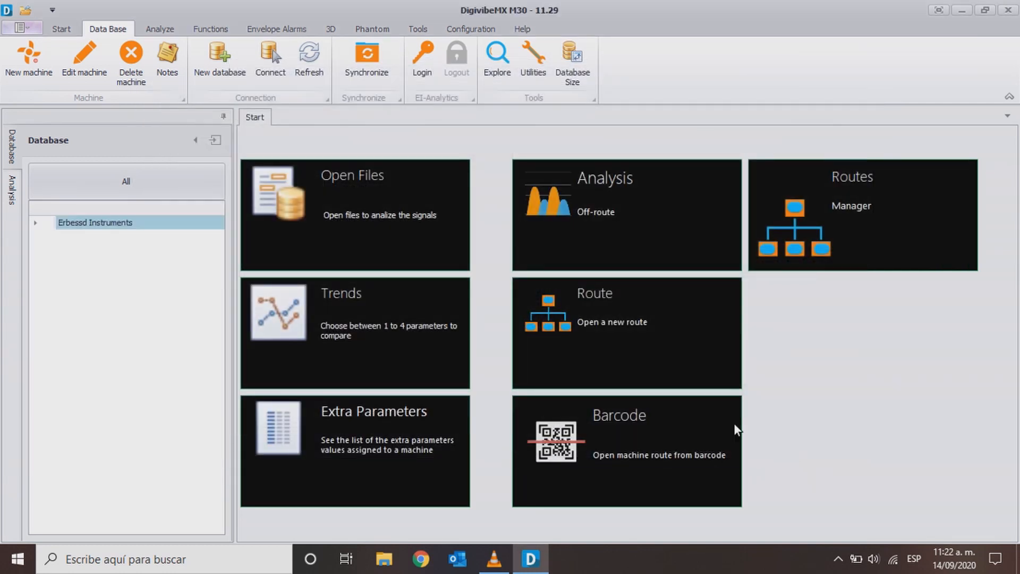
- Expand Erbessd Instruments, Desktop and Ventilator in the database tree and select the Anemometer point
left_click(37, 222)
left_click(49, 236)
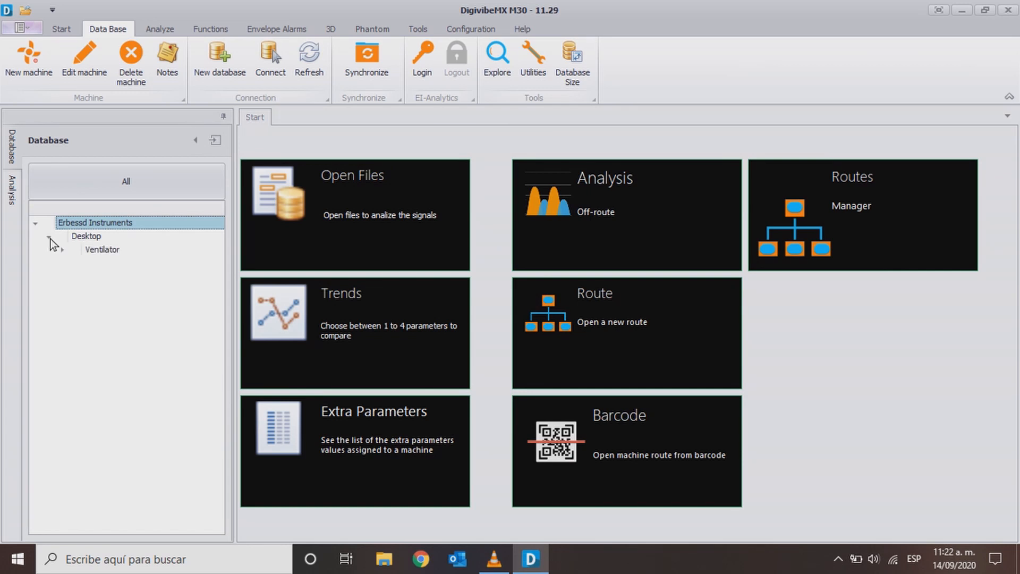
left_click(62, 249)
left_click(112, 265)
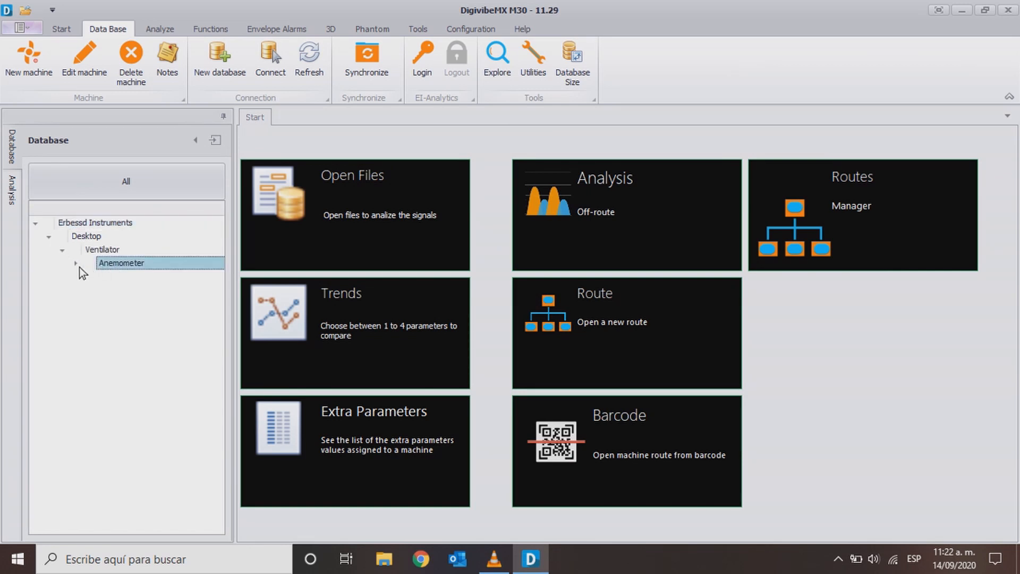
- Open the Extra Parameters list in DigivibeMX and launch EI-Monitoring_11 from the desktop, dismissing its startup messages
left_click(270, 404)
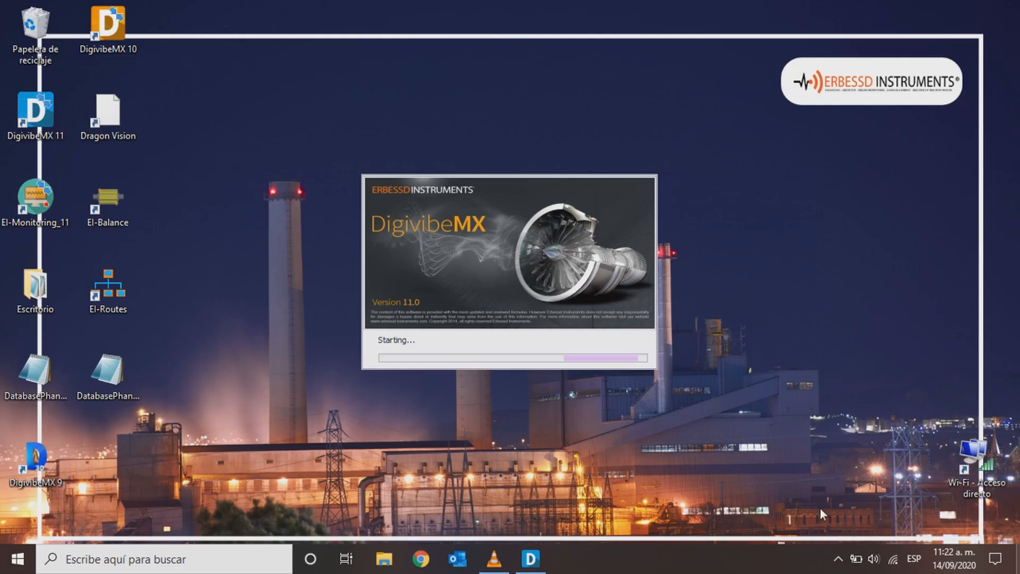
double_click(29, 196)
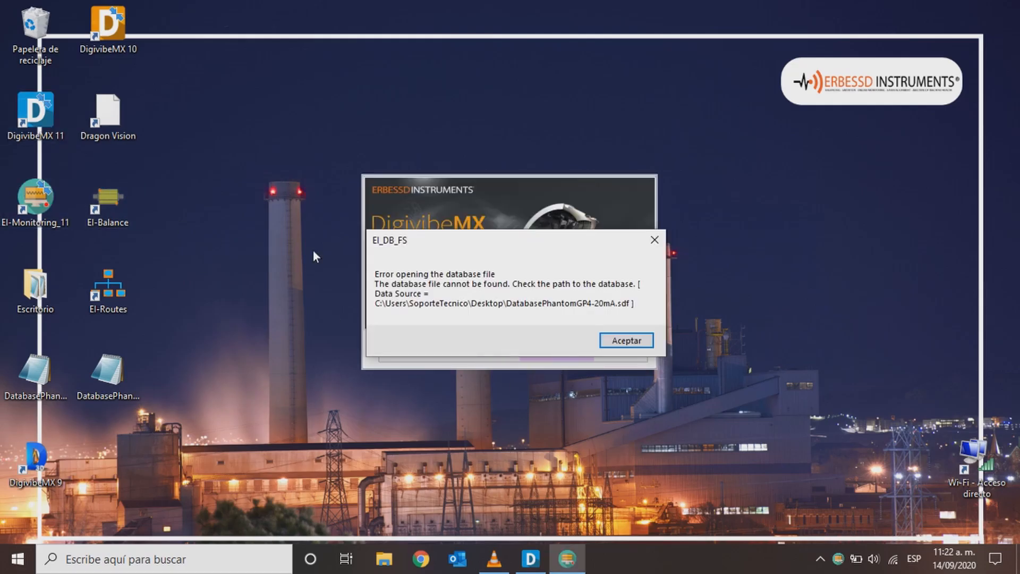
left_click(628, 341)
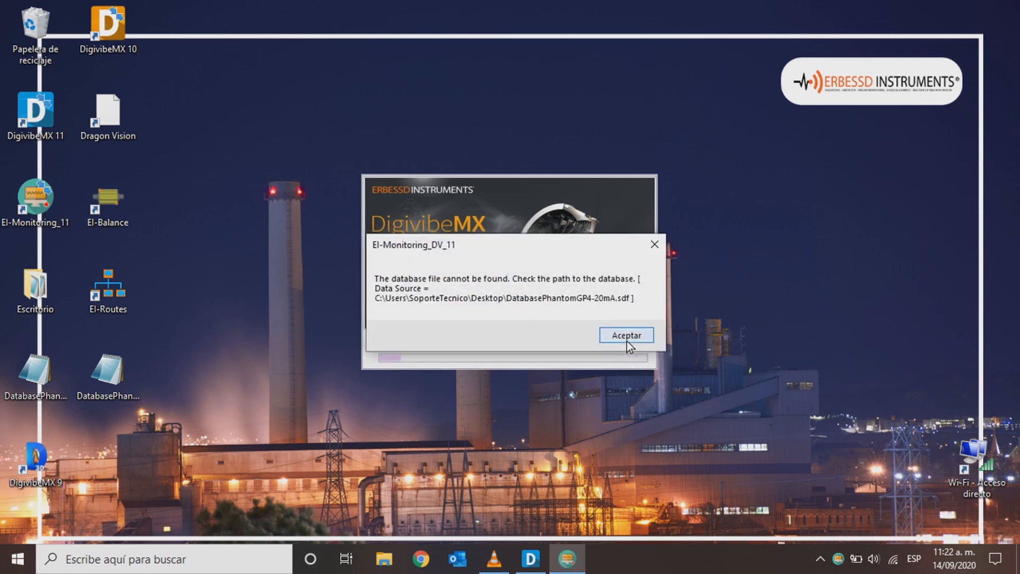
left_click(628, 343)
- Connect the monitoring service to the local database DatabasePhantomGP4_20mA from the Escritorio folder, keeping the suggested database name
left_click(383, 167)
left_click(401, 181)
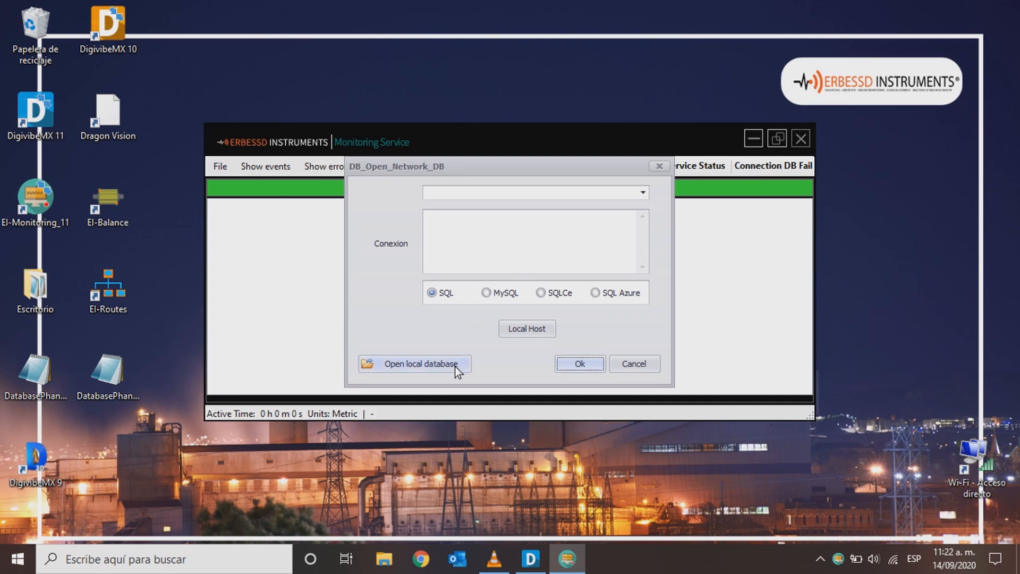
left_click(456, 366)
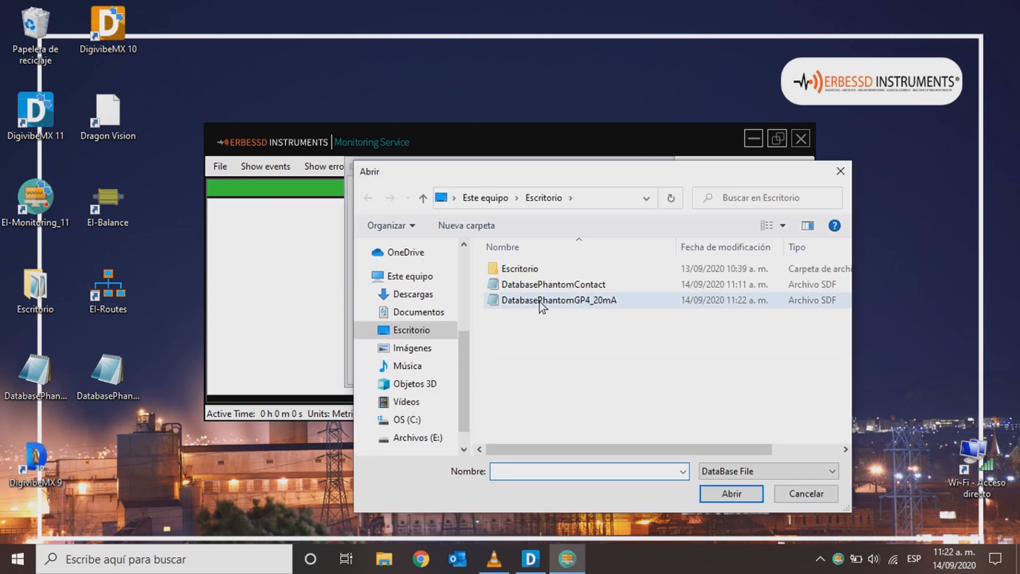
left_click(591, 307)
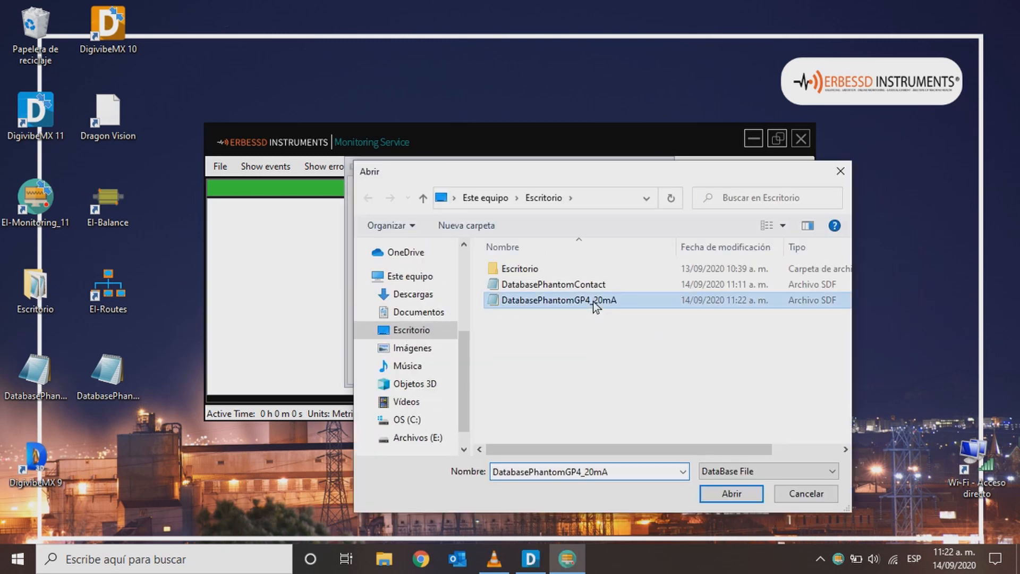
left_click(731, 494)
left_click(580, 363)
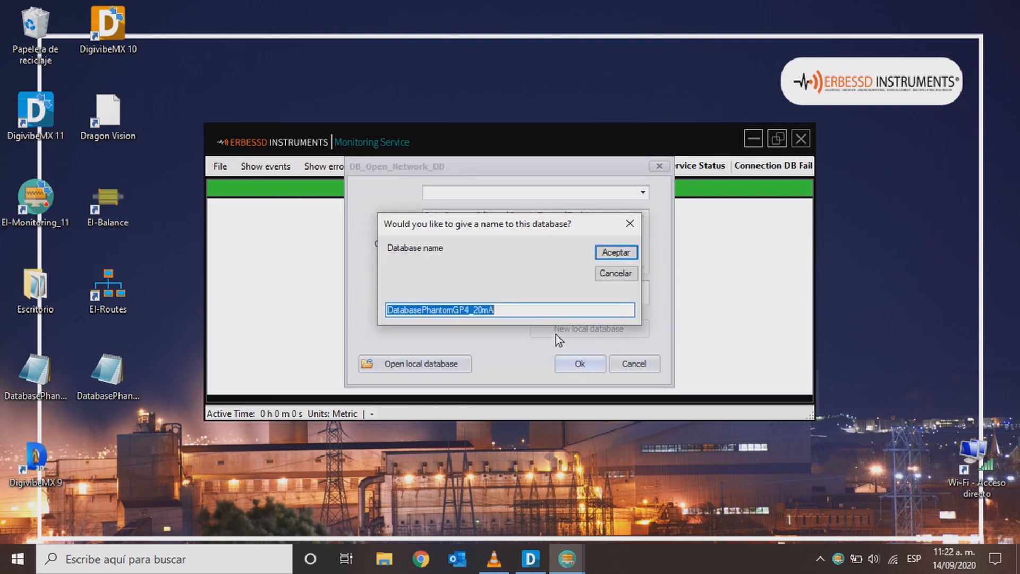
left_click(614, 253)
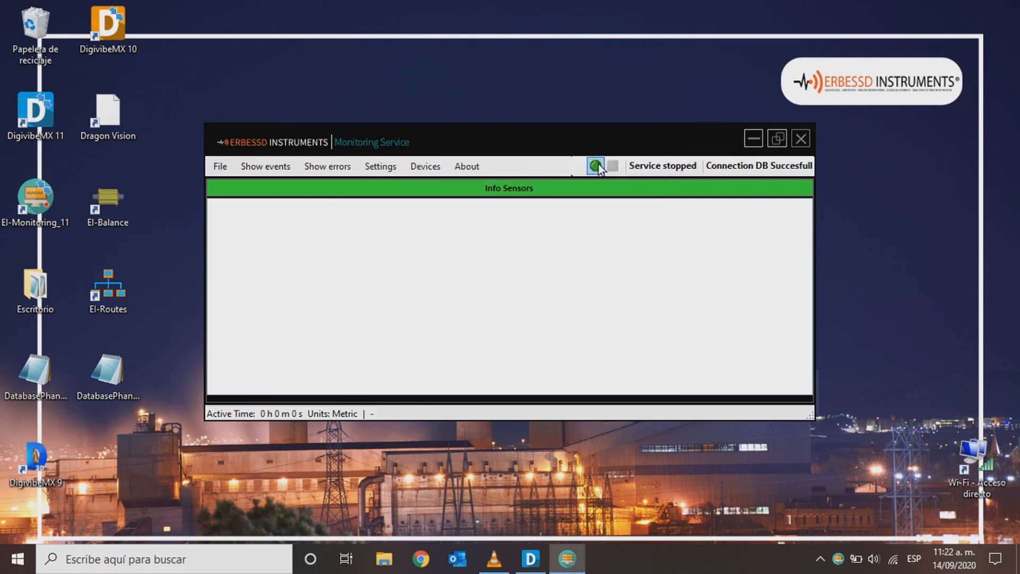
- Start the monitoring service and show its Info events
left_click(597, 166)
left_click(287, 168)
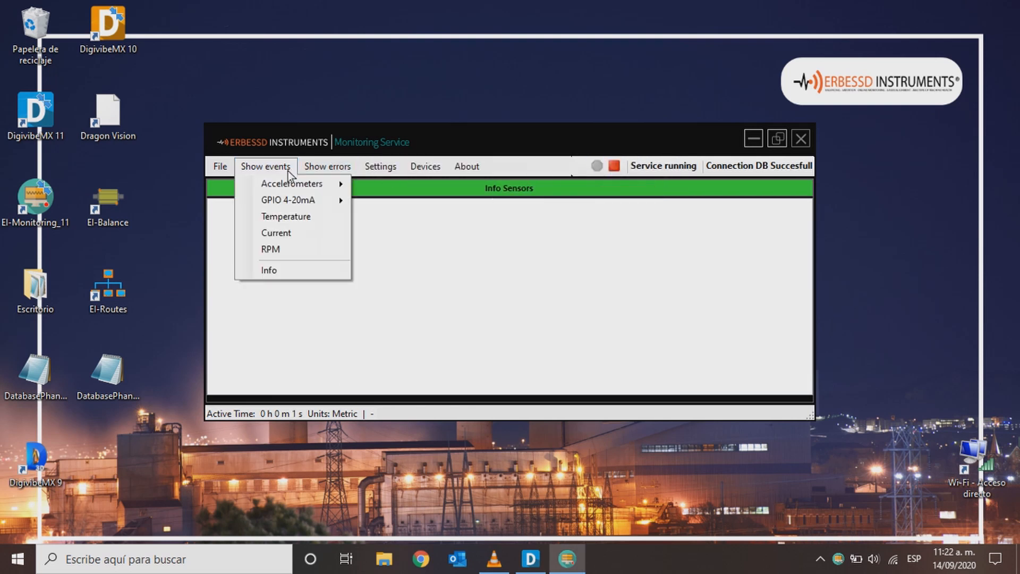
left_click(297, 271)
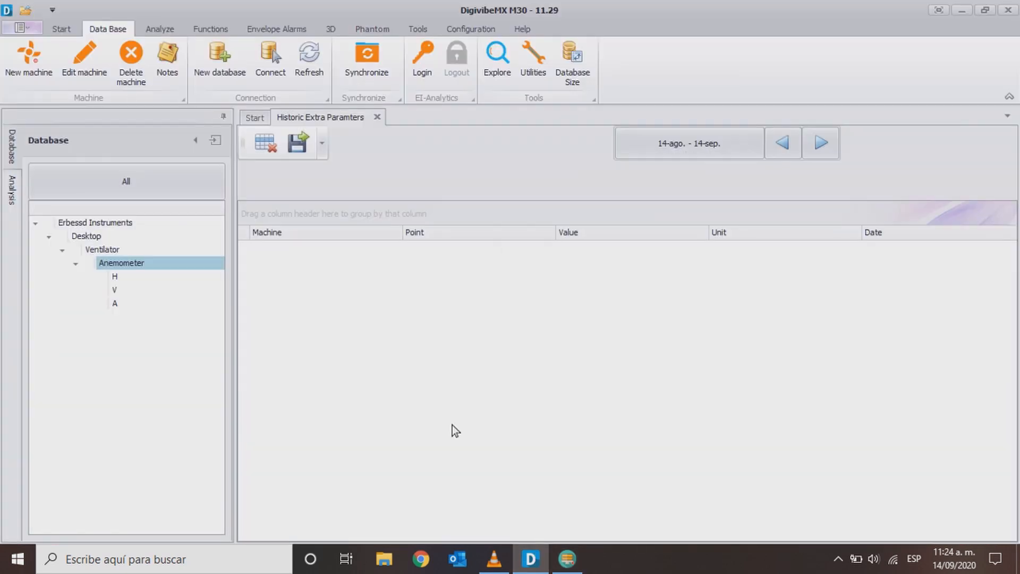
- Refresh the DigivibeMX database and expand Erbessd Instruments, Desktop and Ventilator to select the Anemometer point again
left_click(151, 263)
left_click(299, 59)
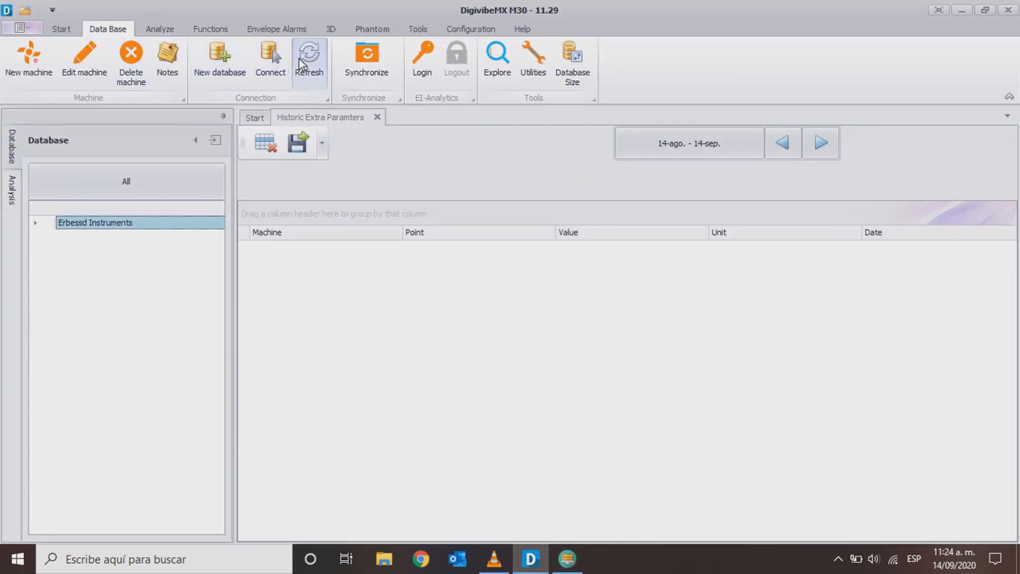
left_click(35, 223)
left_click(49, 235)
left_click(62, 250)
left_click(116, 263)
- Review the Anemometer's Speed and Temperature histories, returning to the Speed records
left_click(260, 182)
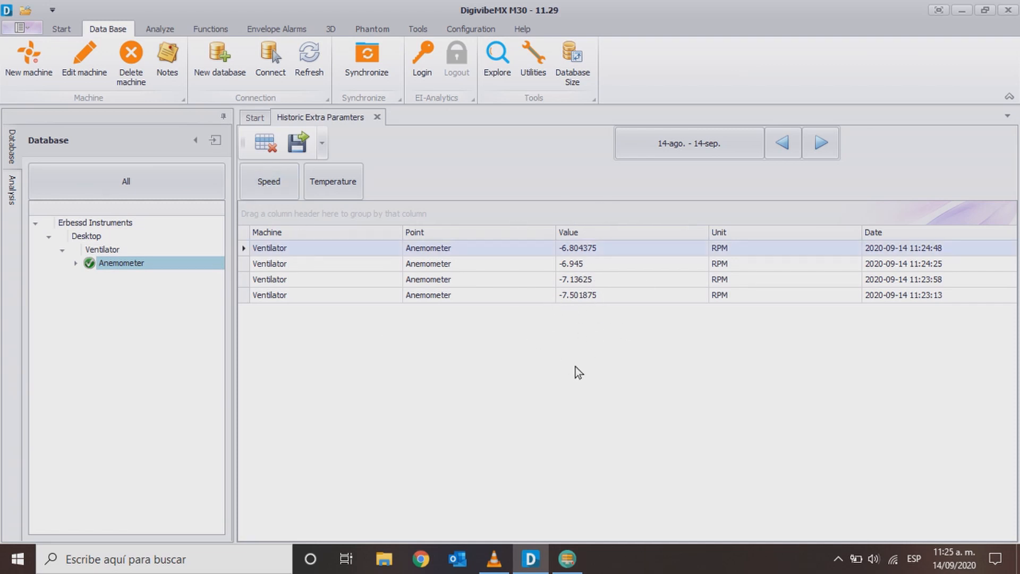
left_click(318, 184)
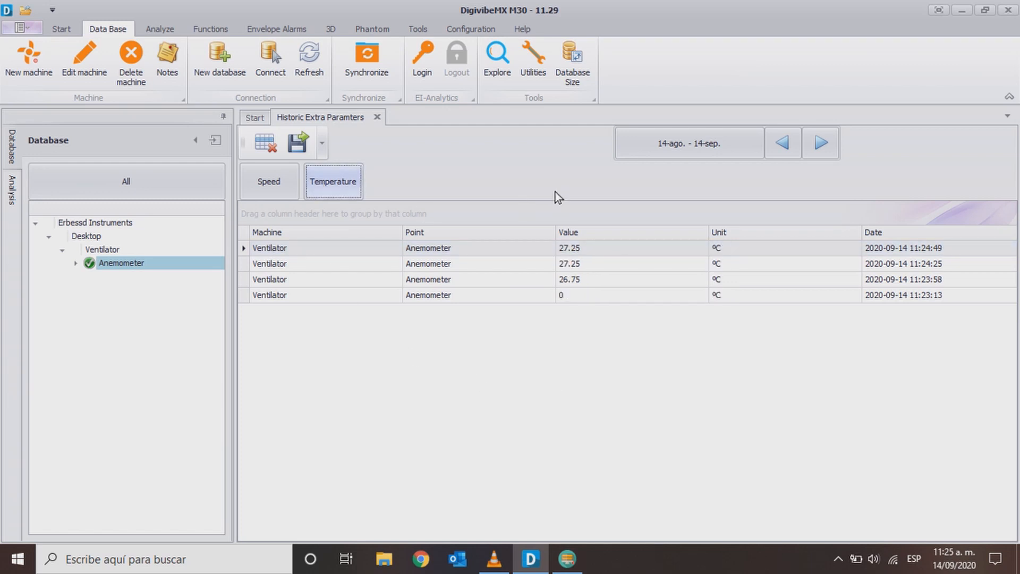
left_click(271, 183)
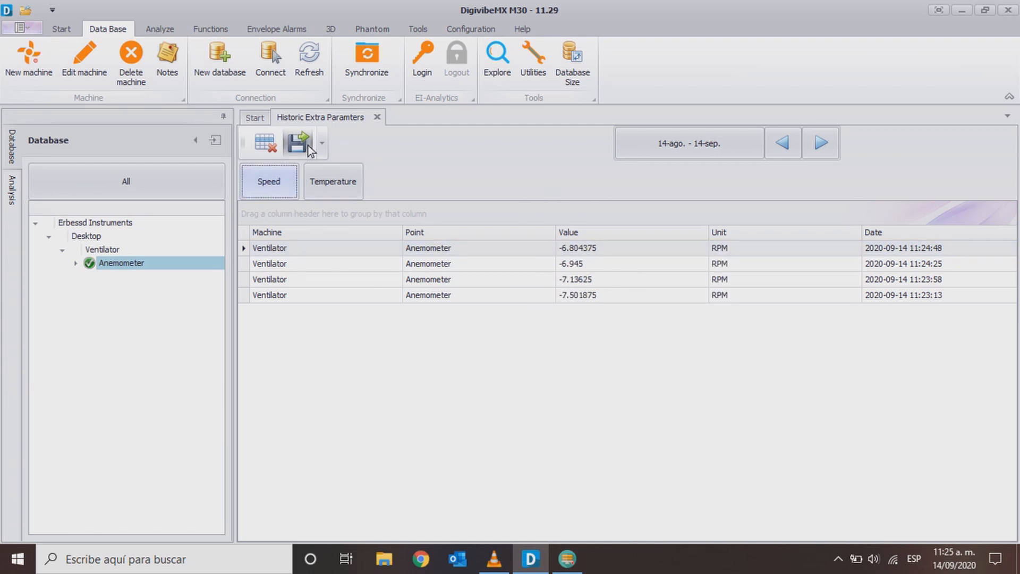
- Export the Anemometer's Speed records to the desktop as the Excel file WindData and open that file in Excel
left_click(307, 145)
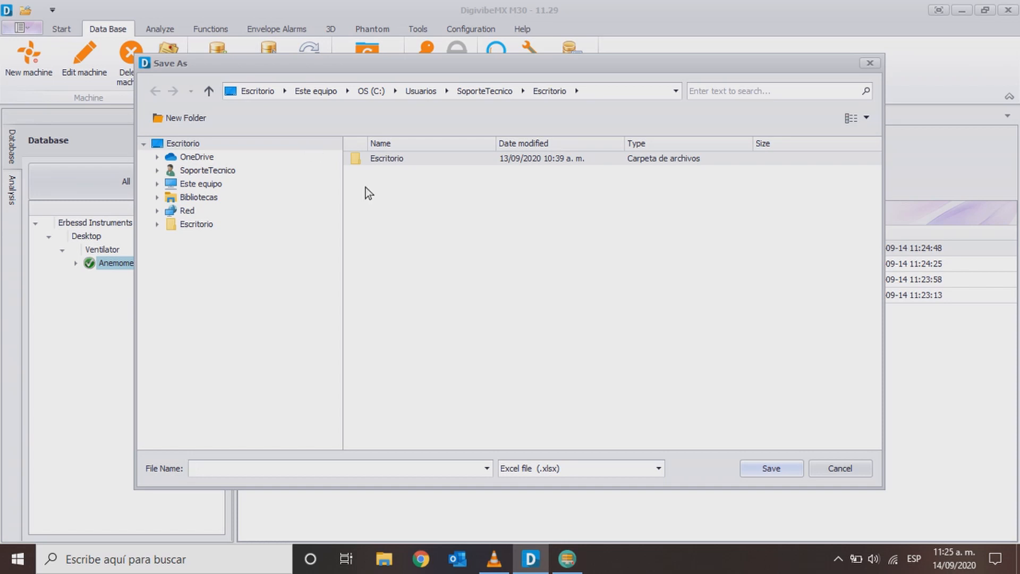
left_click(447, 467)
type("WindData")
left_click(791, 467)
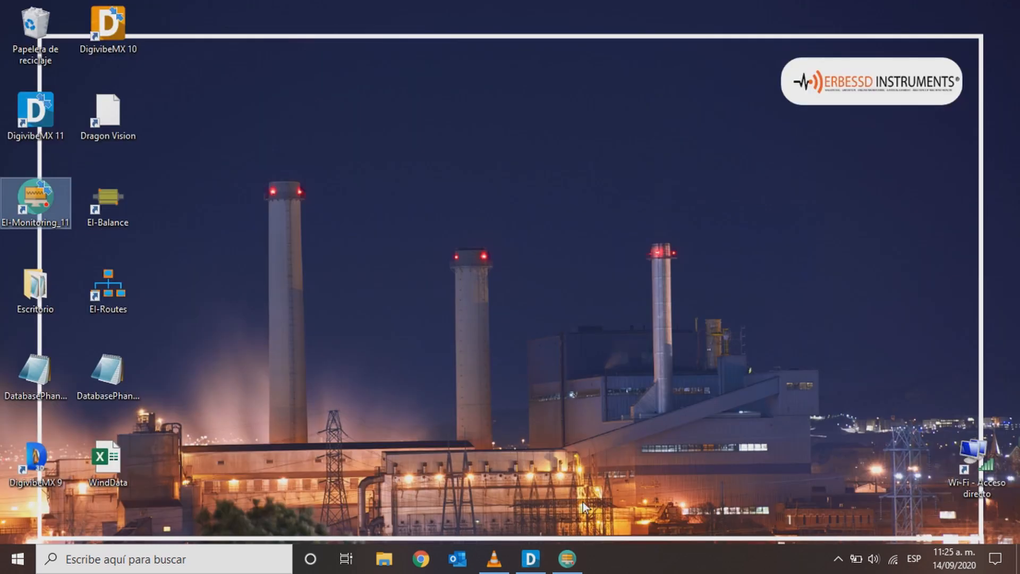
left_click(104, 458)
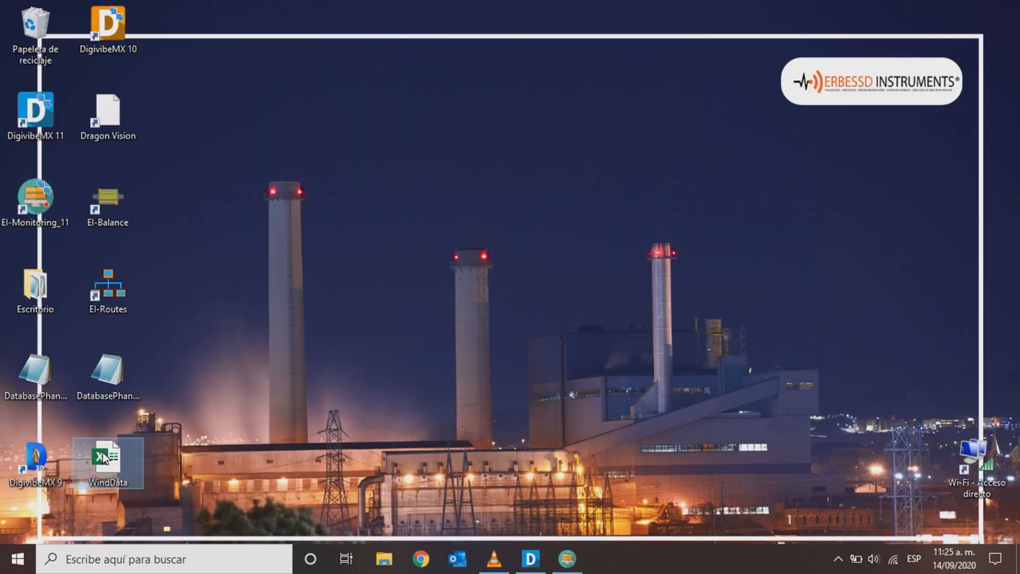
double_click(104, 458)
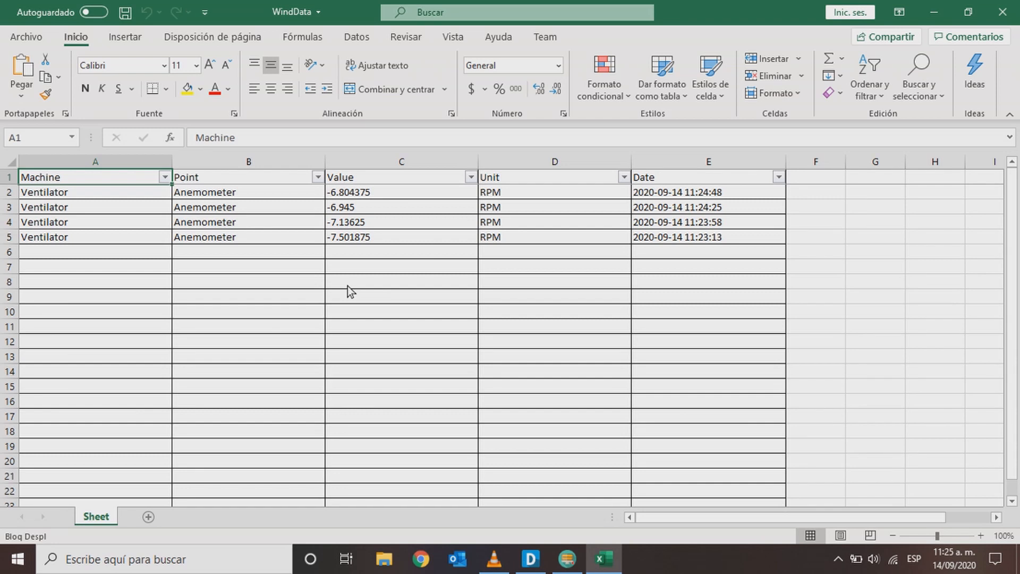